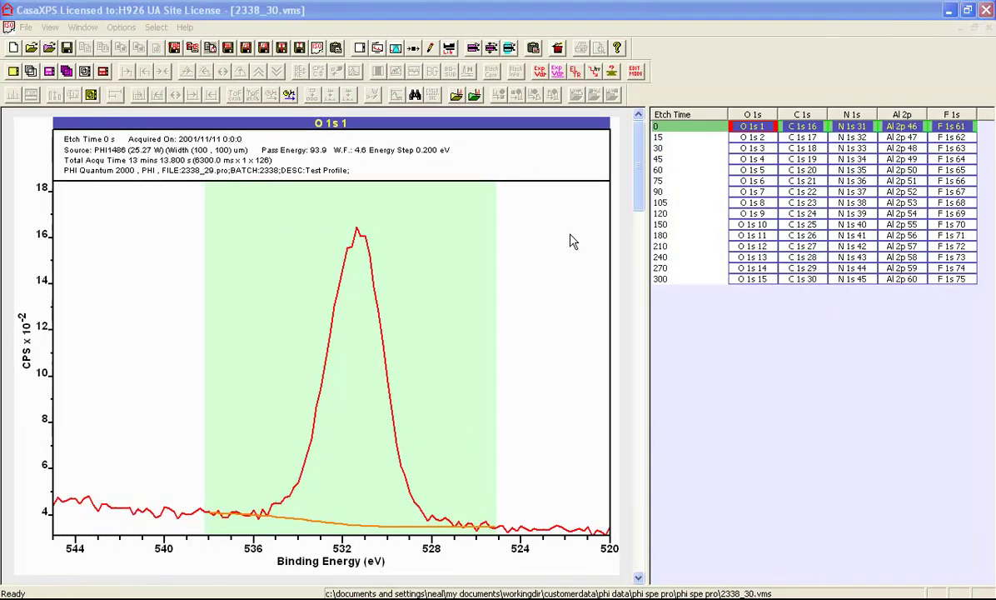
Open the Annotation dialog and move it to the lower right over the data table.
click(431, 47)
mouse_move(417, 138)
mouse_down()
mouse_move(631, 202)
mouse_move(751, 266)
mouse_up()
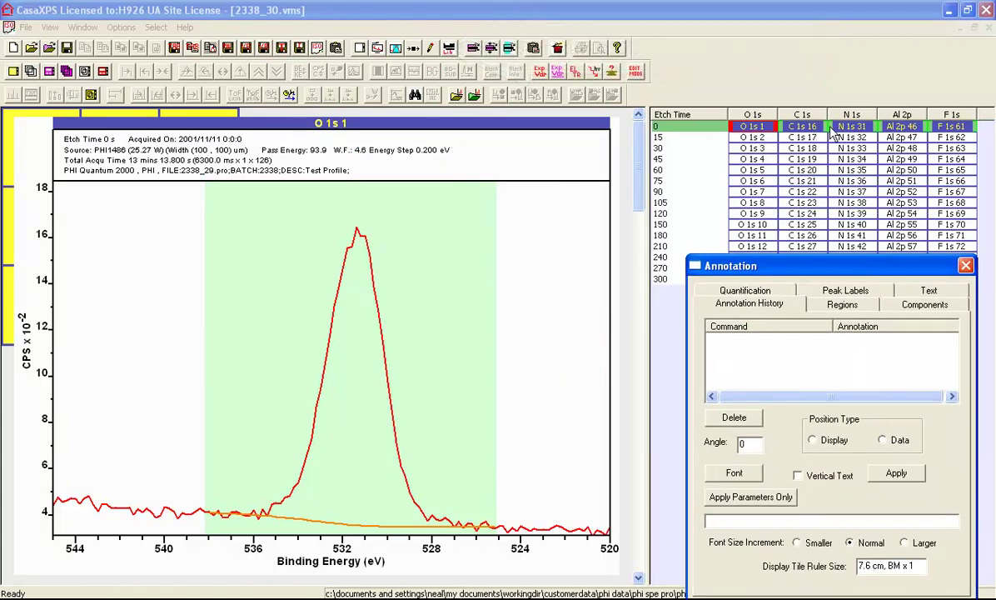
click(399, 49)
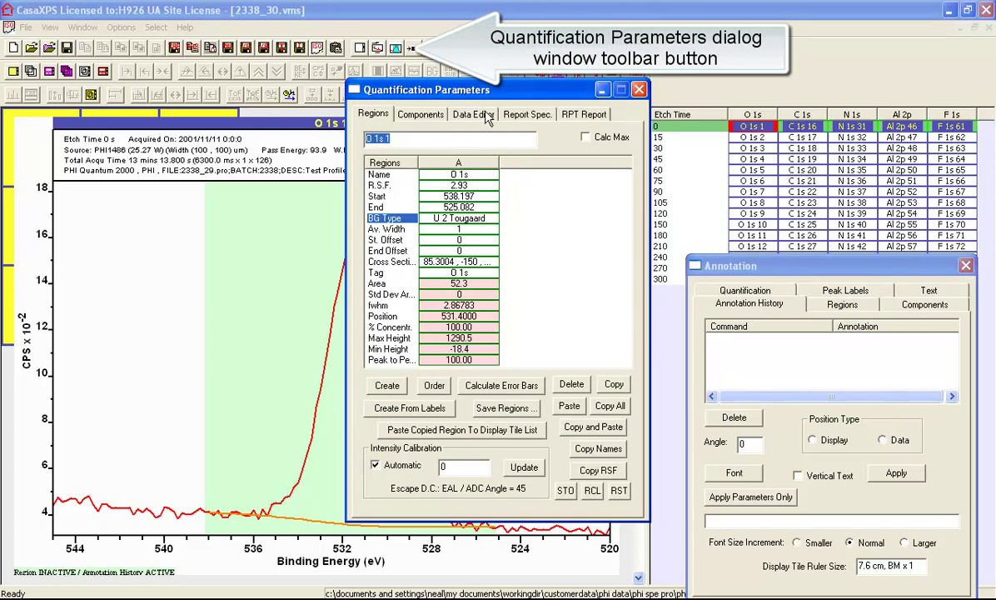
click(514, 119)
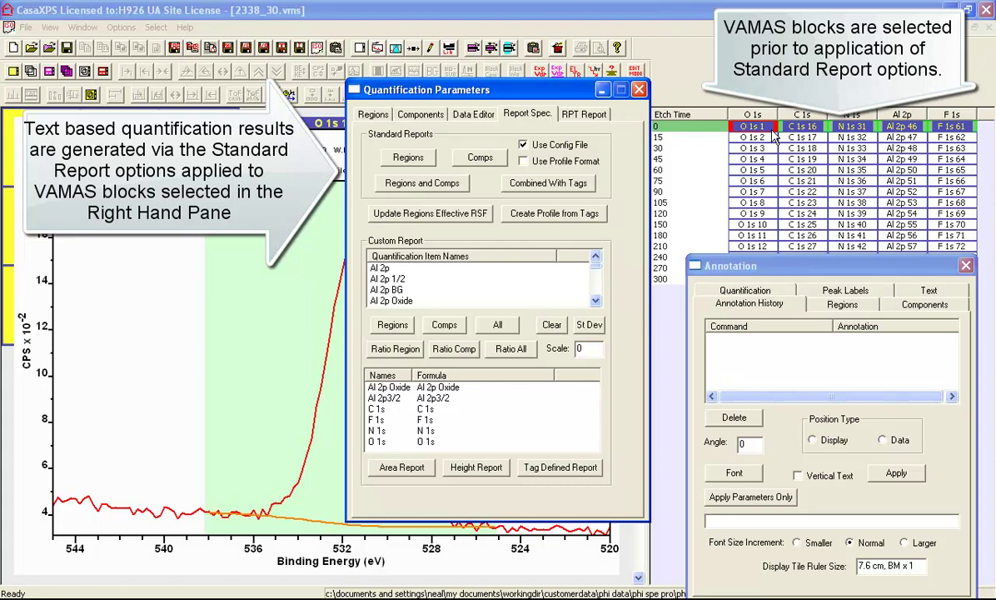
click(594, 75)
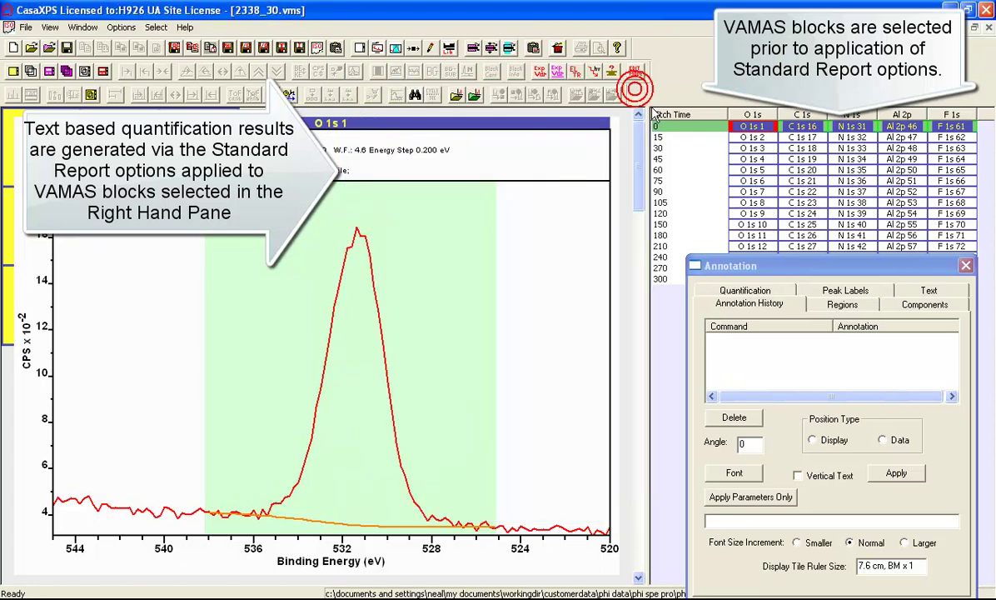
On the Quantification tab, choose the 'Both in Profile Format' table type.
click(746, 291)
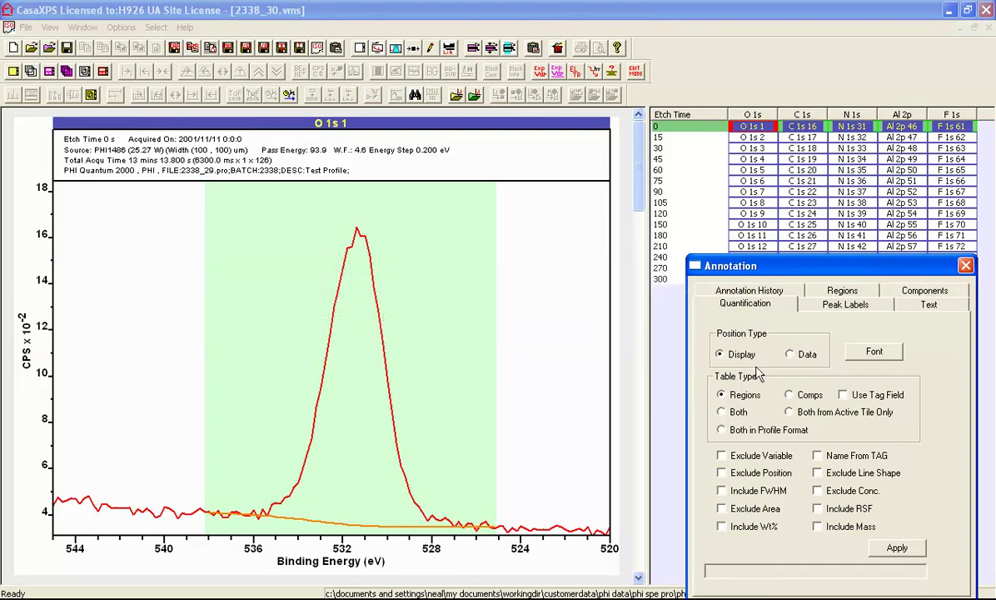
click(741, 434)
Show the fitted Al 2p 47 spectrum from the Etch Time 15 row.
click(563, 315)
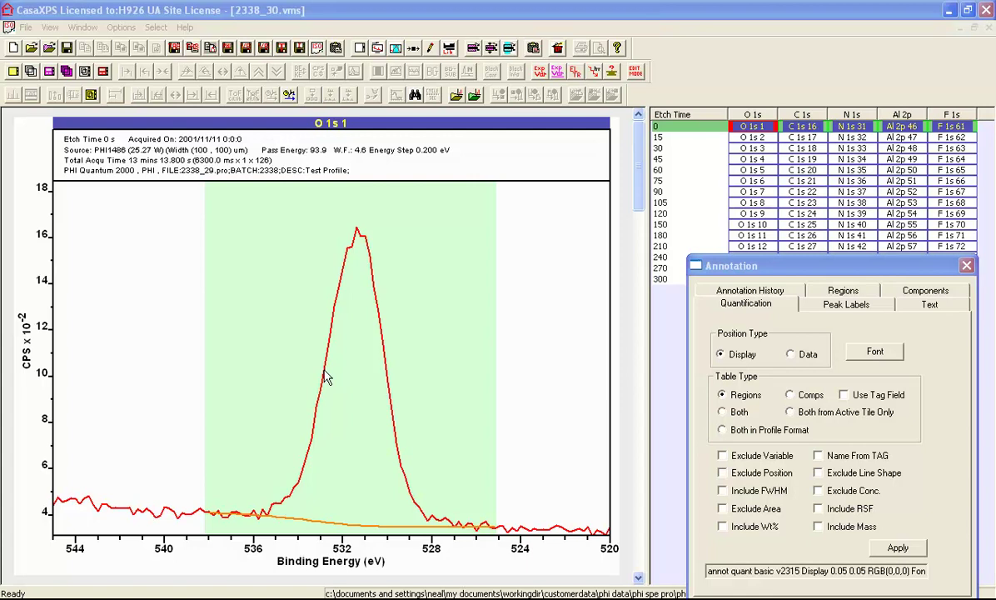
click(900, 138)
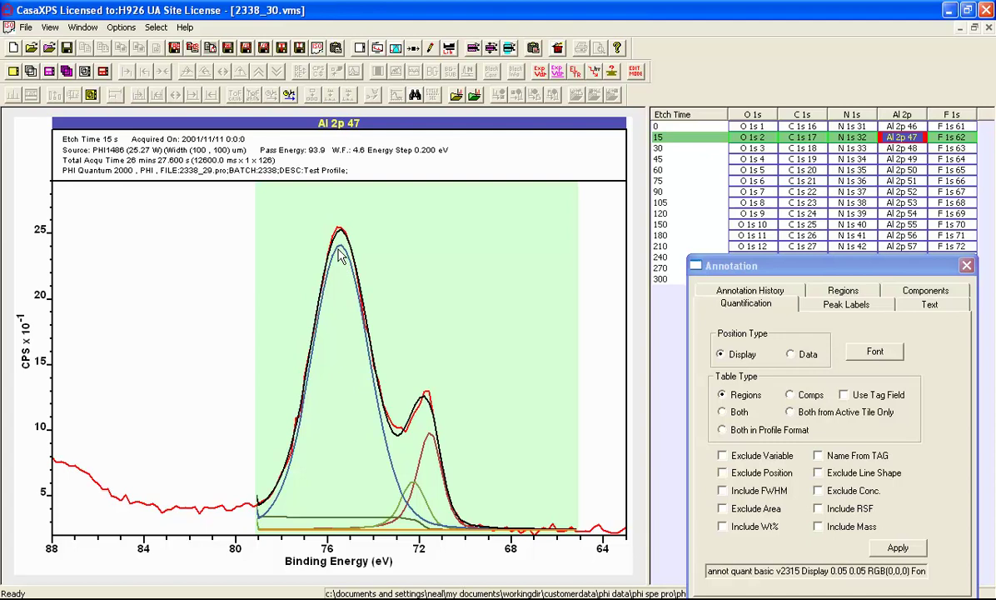
Return to the Annotation dialog and select 'Both in Profile Format' under Table Type.
click(783, 331)
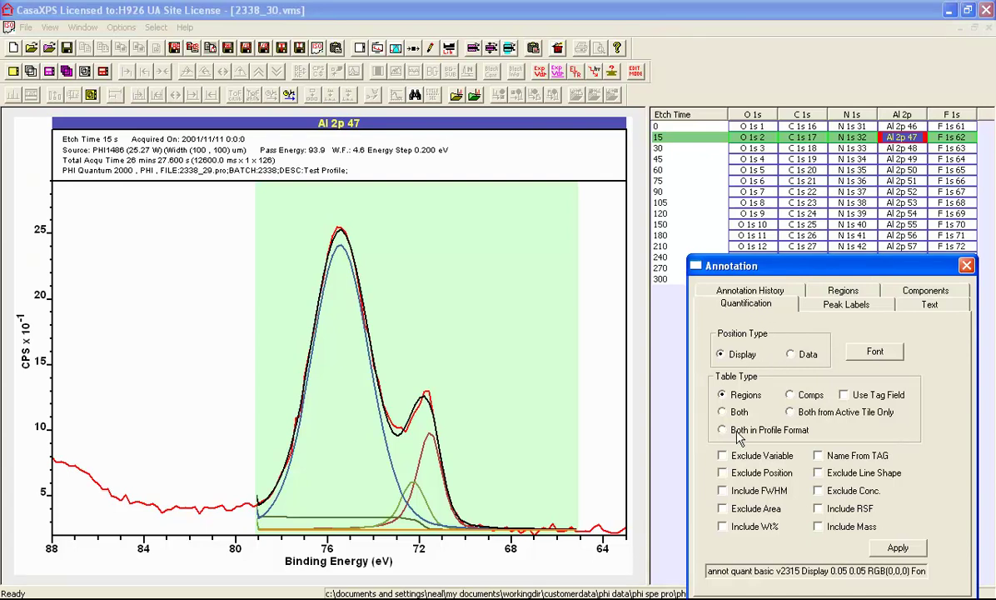
click(722, 430)
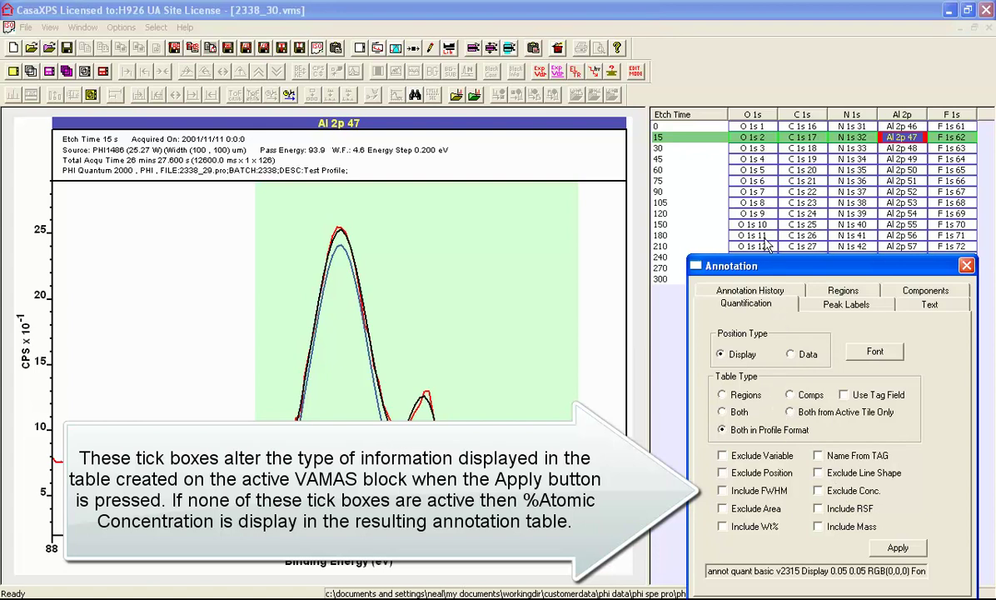
Apply a profile-format % atomic concentration table to O 1s 1, including all elements at etch time 0.
click(749, 126)
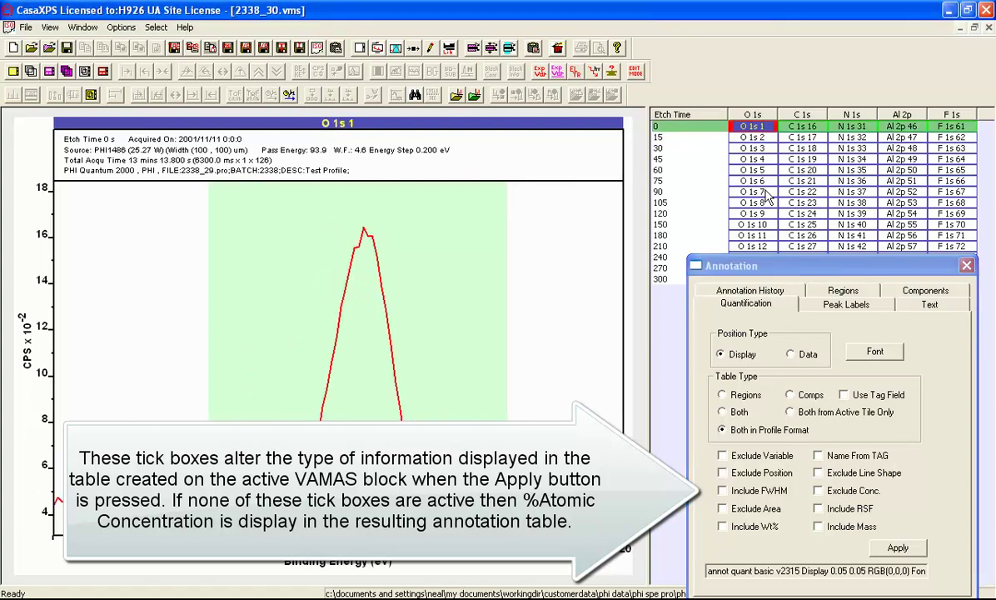
click(901, 550)
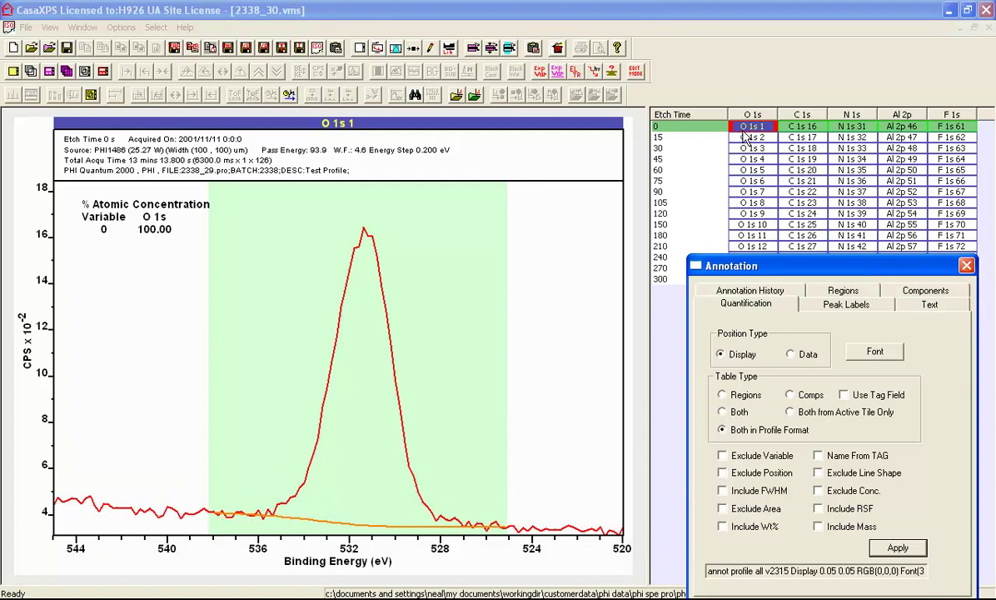
click(698, 127)
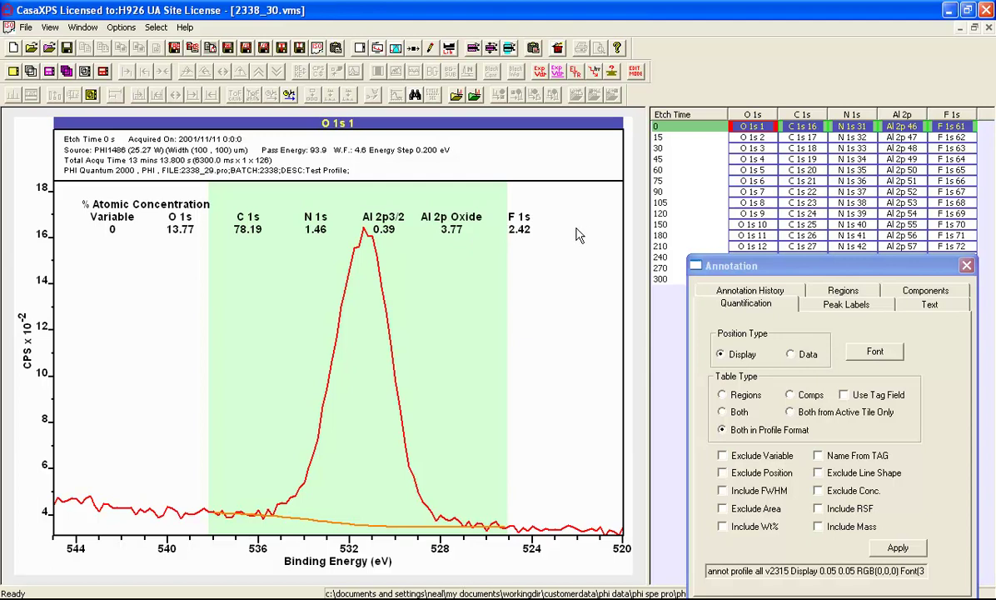
Select the whole Etch Time column so the table covers etch times 0 through 300.
click(675, 114)
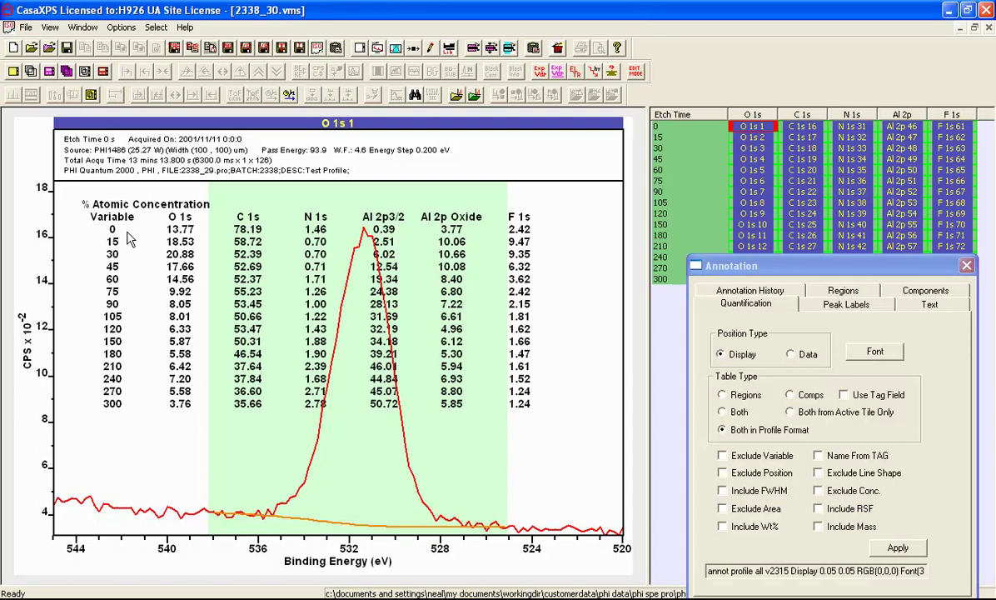
click(898, 548)
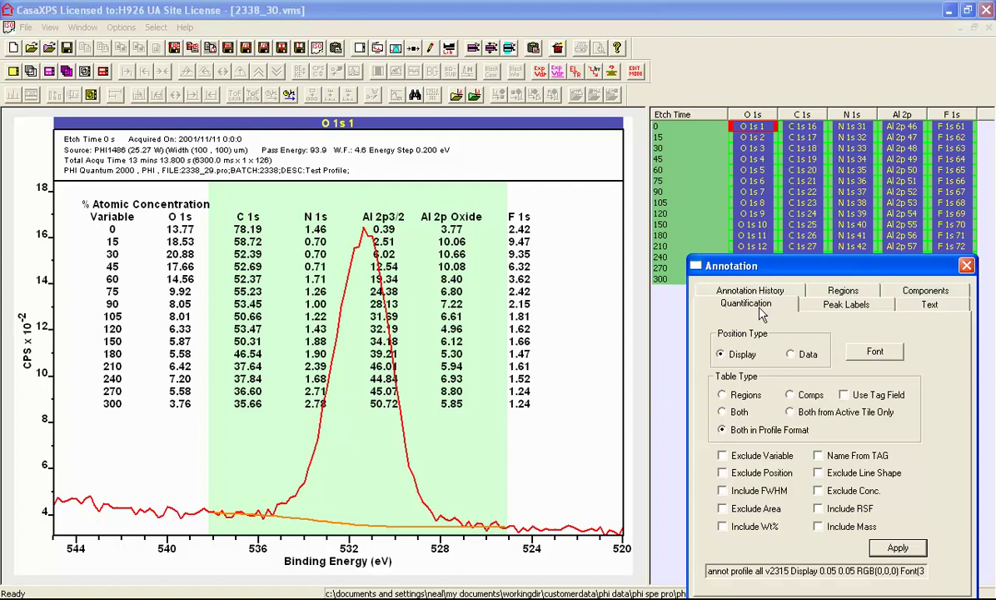
Delete the atomic concentration table entry from the Annotation History.
click(746, 292)
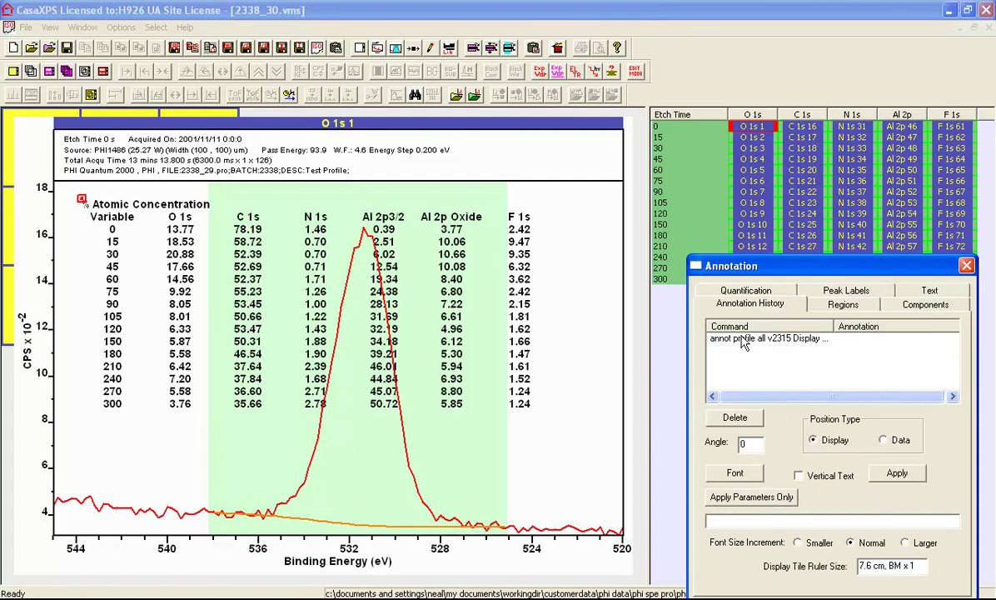
click(740, 337)
click(736, 418)
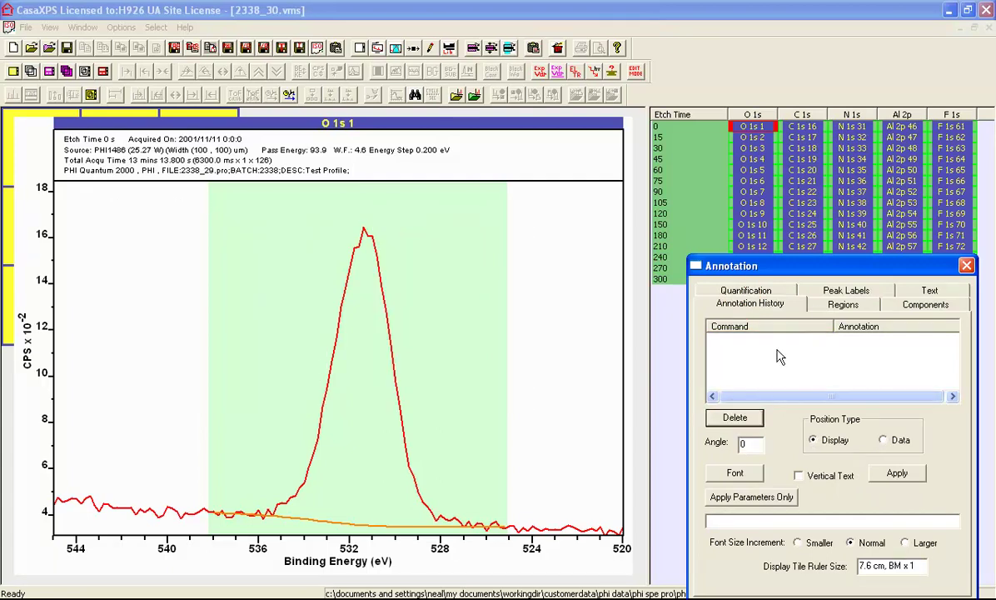
Tick Include RSF and apply, adding an RSF table for etch times 0–300 to the O 1s tile.
click(786, 291)
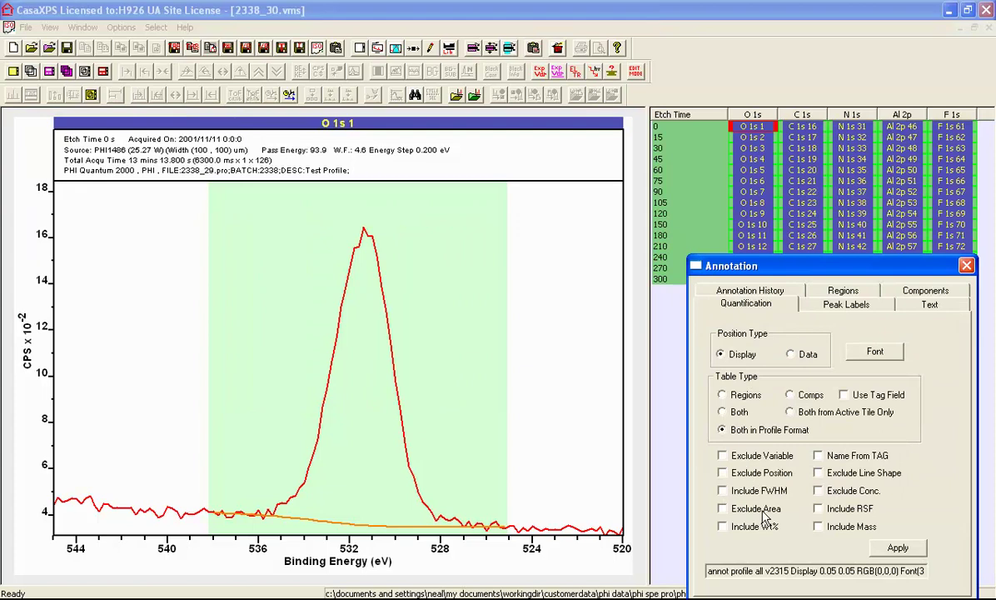
click(819, 508)
click(898, 548)
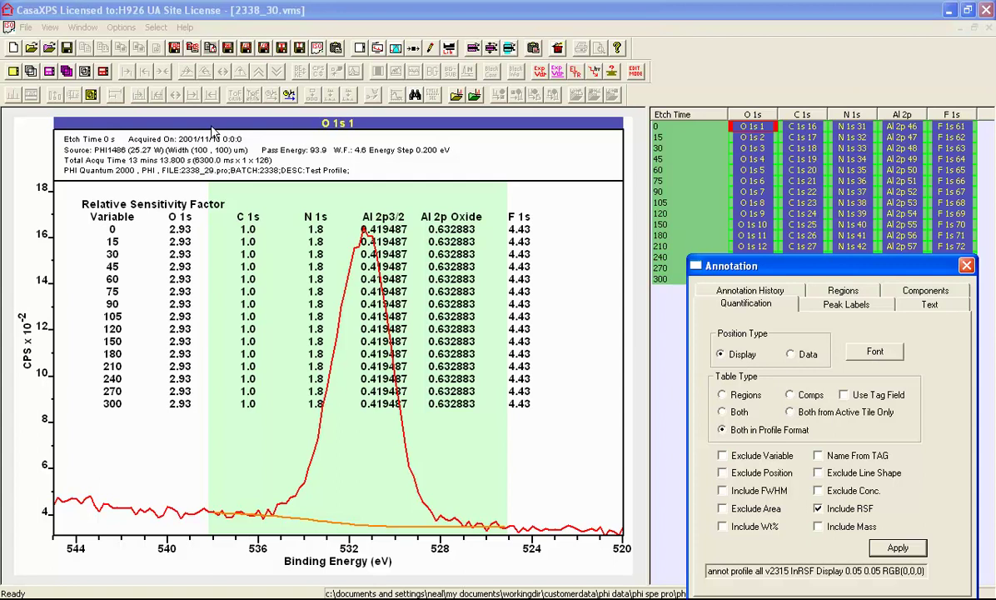
click(241, 171)
Expand the Y scale so the O 1s peak sits below the RSF table.
click(257, 73)
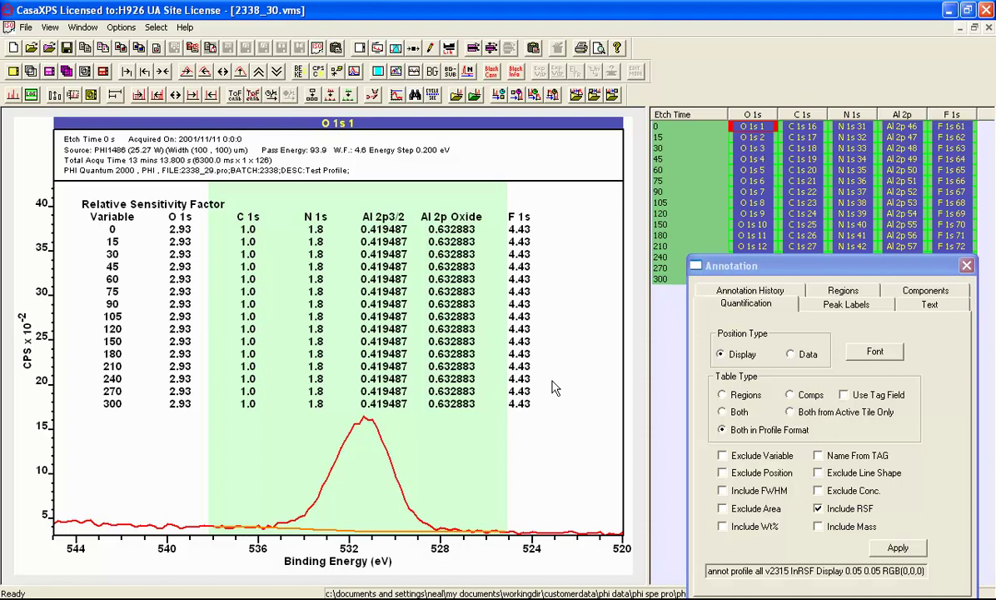
Delete the RSF table entry from the Annotation History.
click(729, 294)
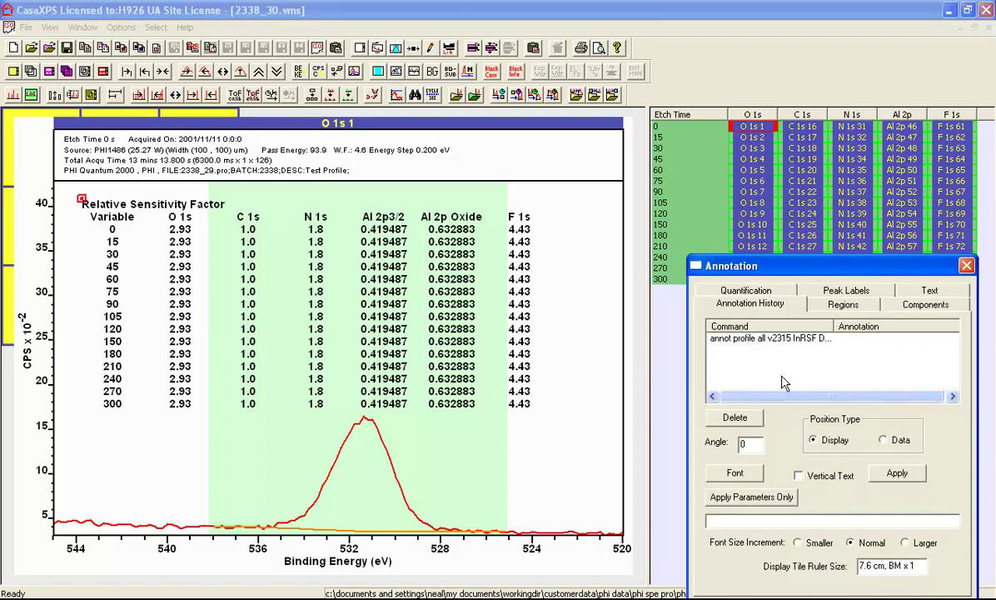
click(752, 339)
click(734, 417)
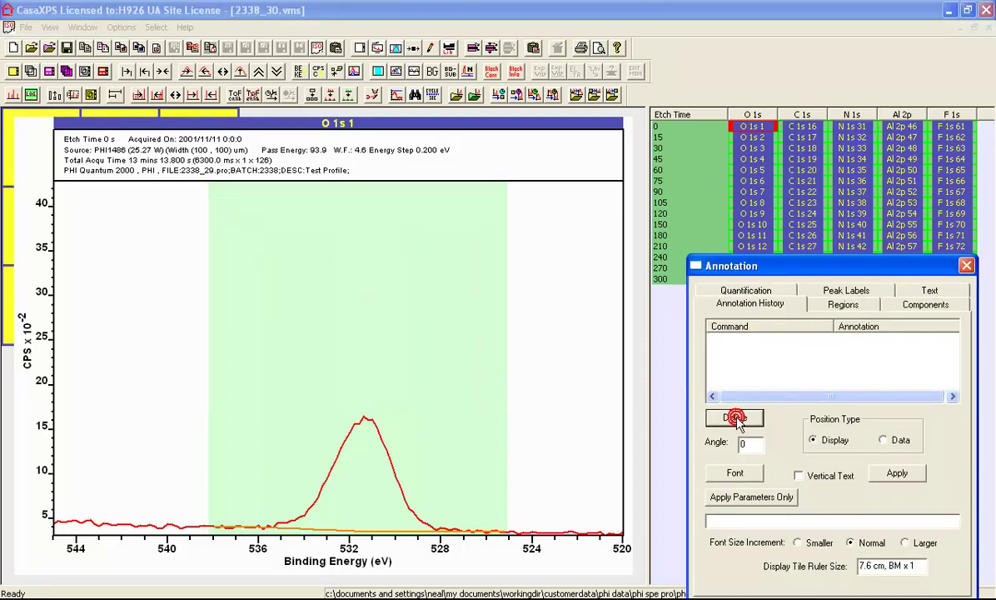
Swap Include RSF for Include FWHM and apply, adding a FWHM table for etch times 0–300.
click(768, 296)
click(826, 509)
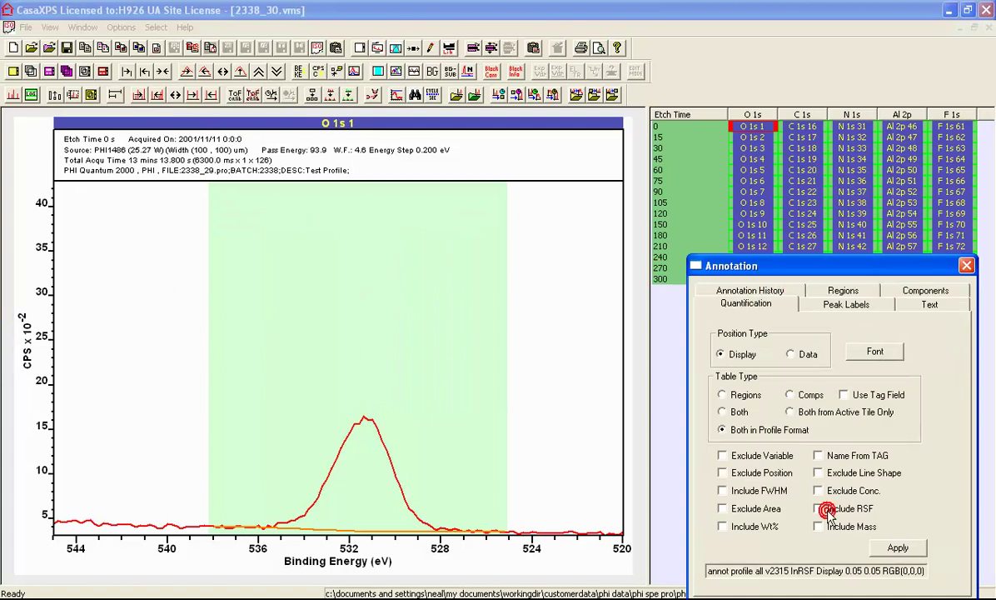
click(724, 490)
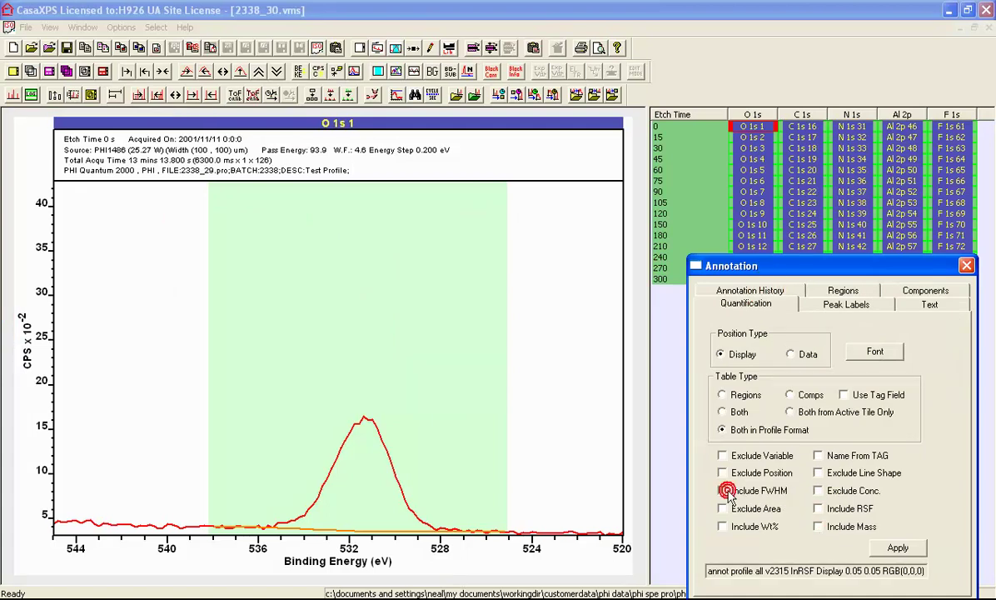
click(890, 548)
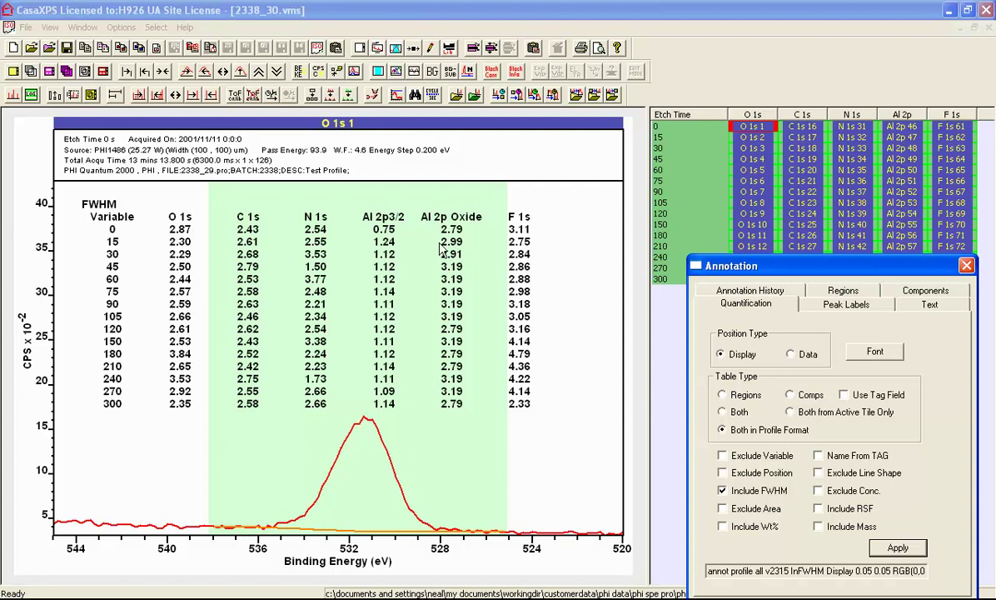
Delete the FWHM table entry from the Annotation History.
click(723, 289)
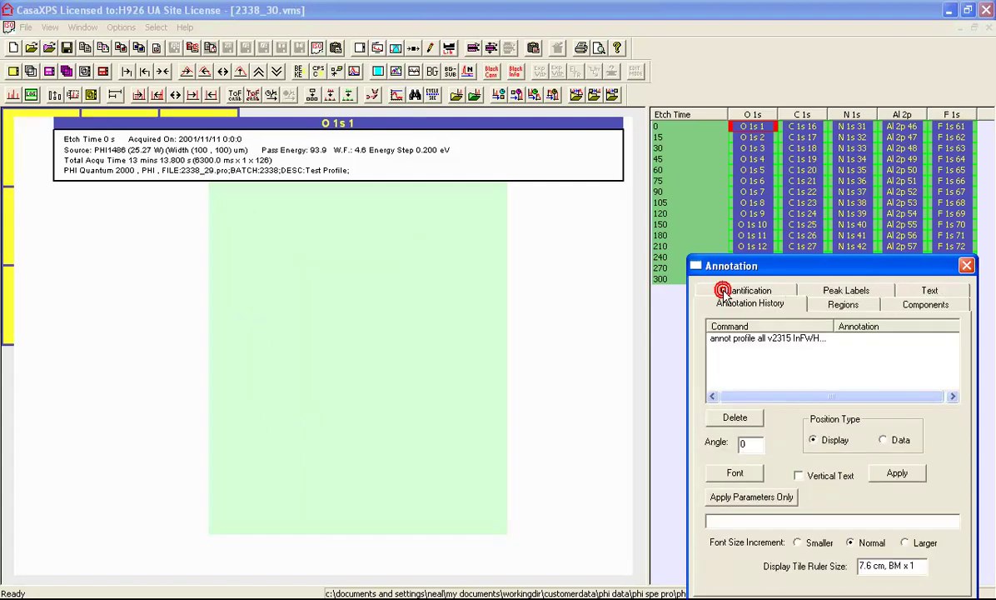
click(716, 338)
click(734, 418)
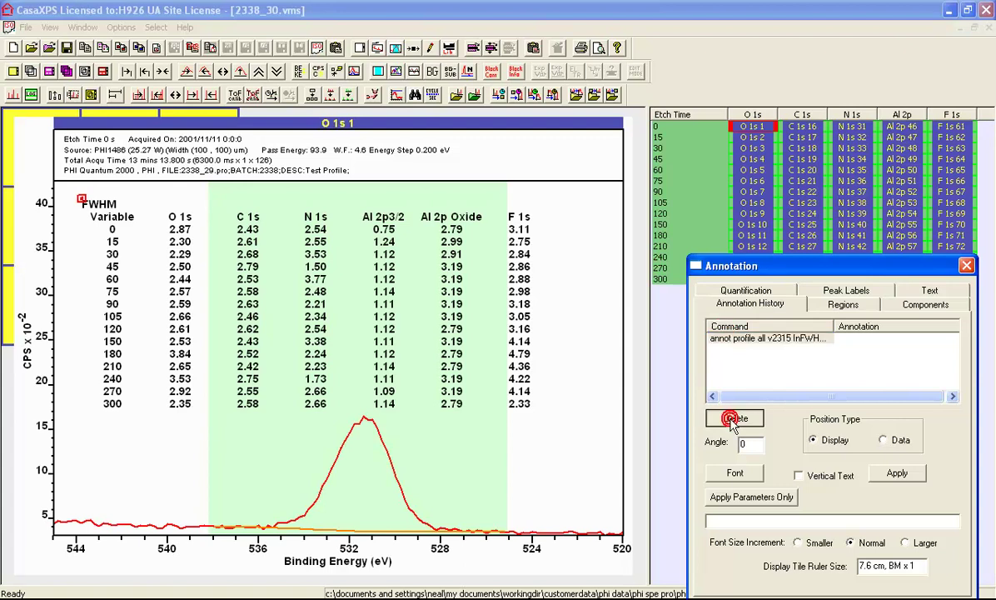
On the Quantification tab, untick Include FWHM and tick Exclude Conc.
click(752, 293)
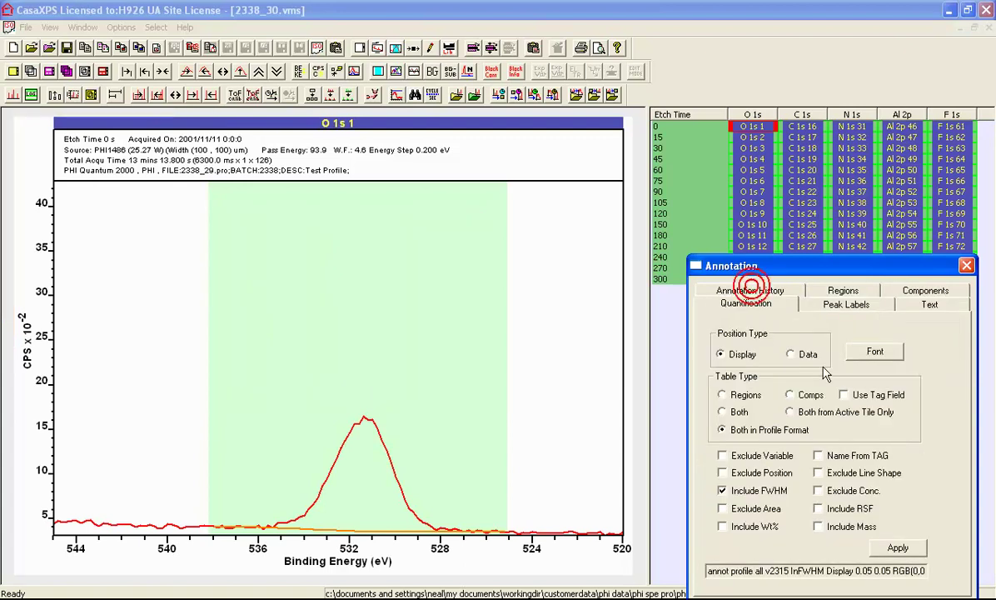
click(745, 490)
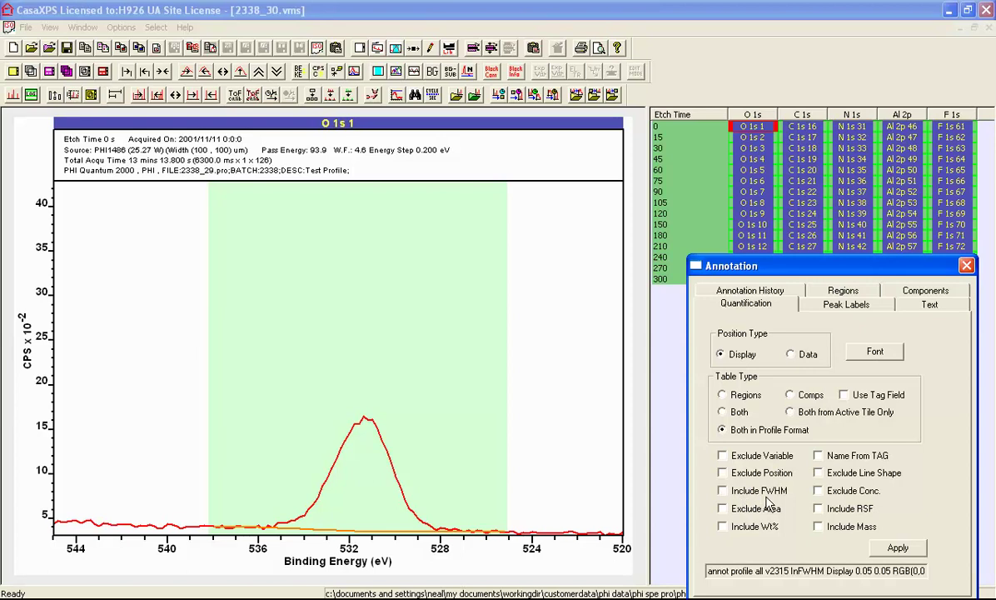
click(818, 493)
Apply the quantification annotation to place the per-etch-cycle peak position table on the O 1s tile.
click(896, 547)
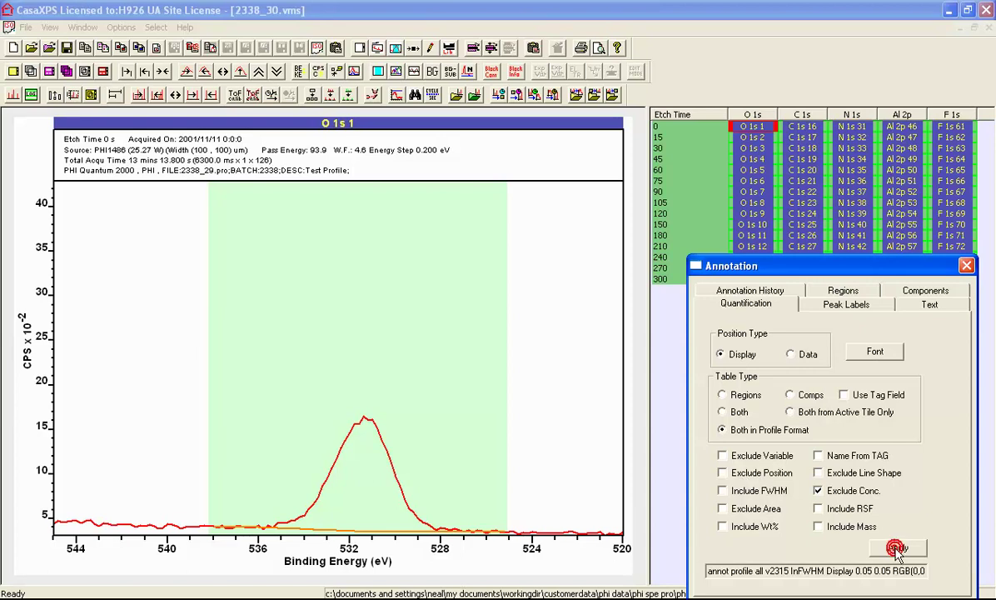